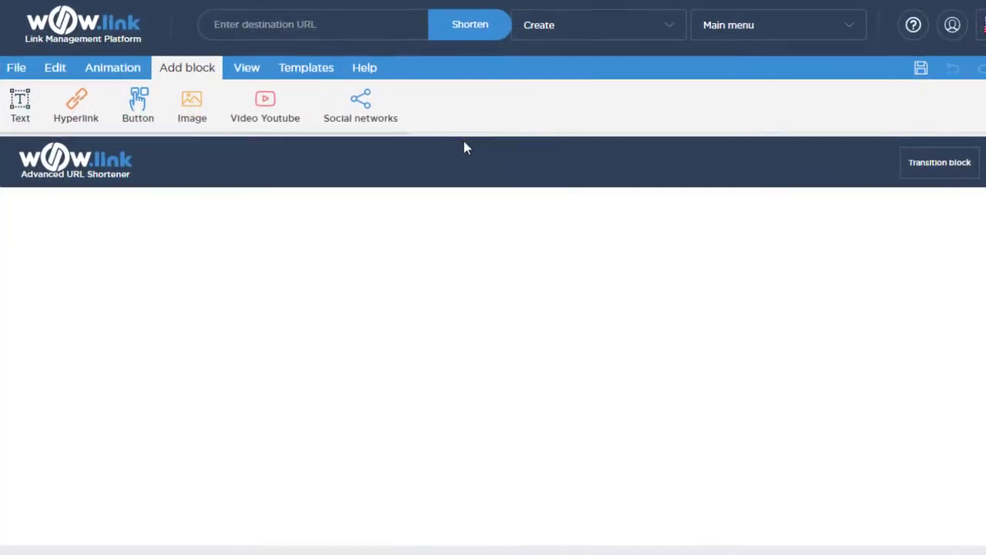
- Browse the interstitial page templates and add a text block under the line "Make your brand Recognizable!"
click(307, 67)
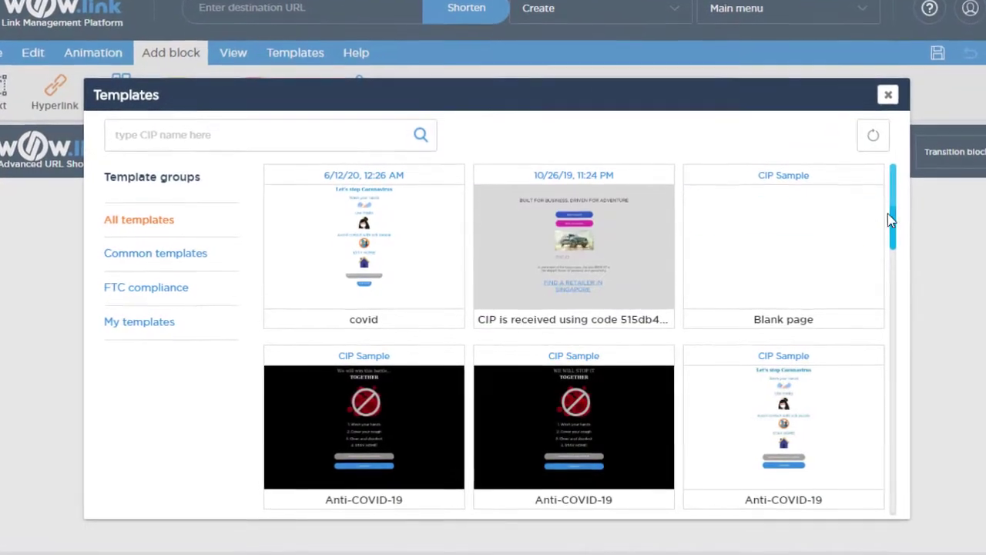
drag(888, 215, 928, 391)
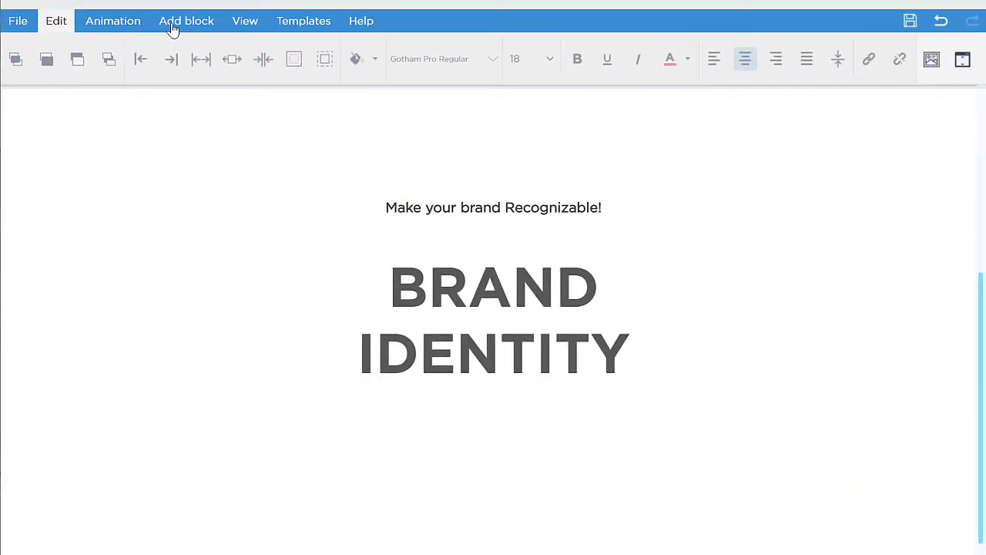
click(235, 67)
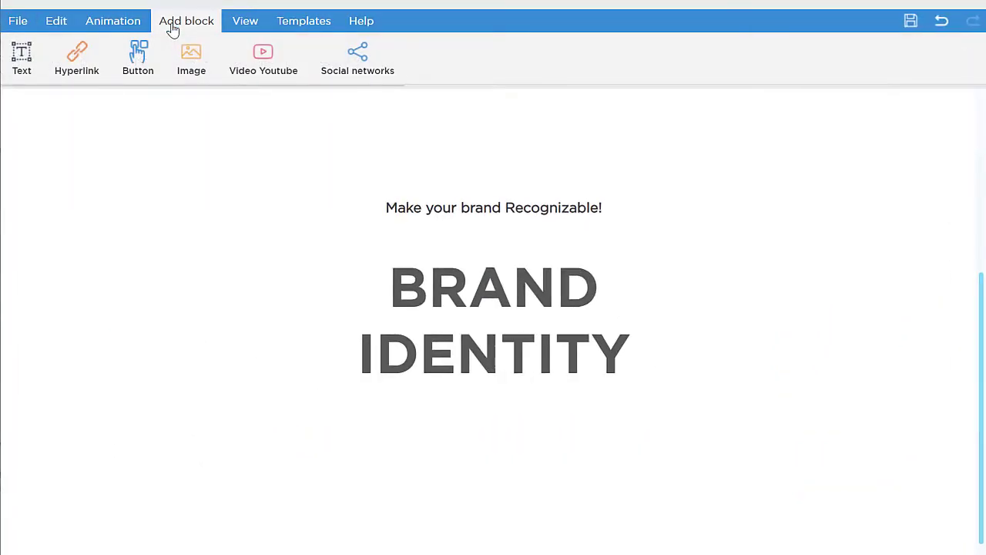
click(26, 84)
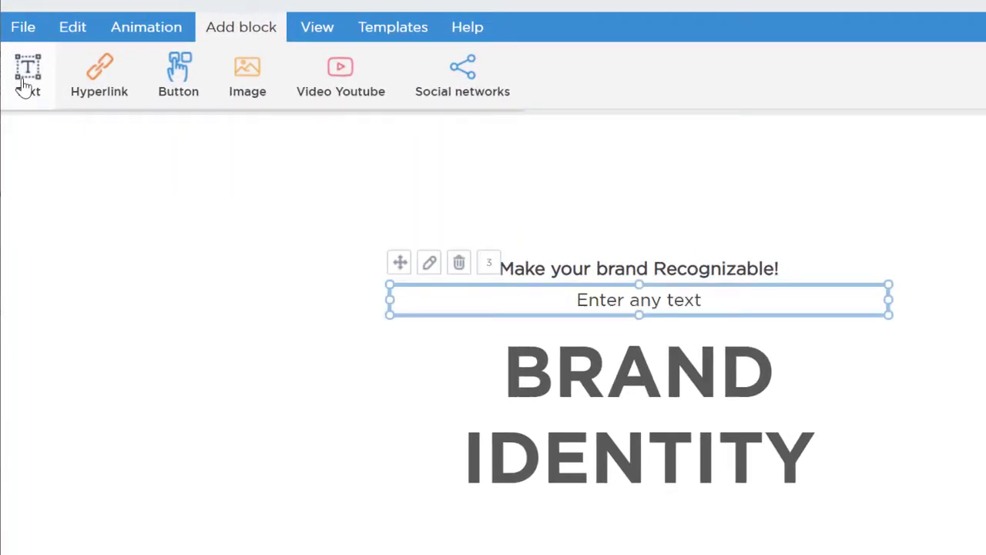
- View the settings for adding a hyperlink block, close them without adding one, and start adding a button block
click(110, 81)
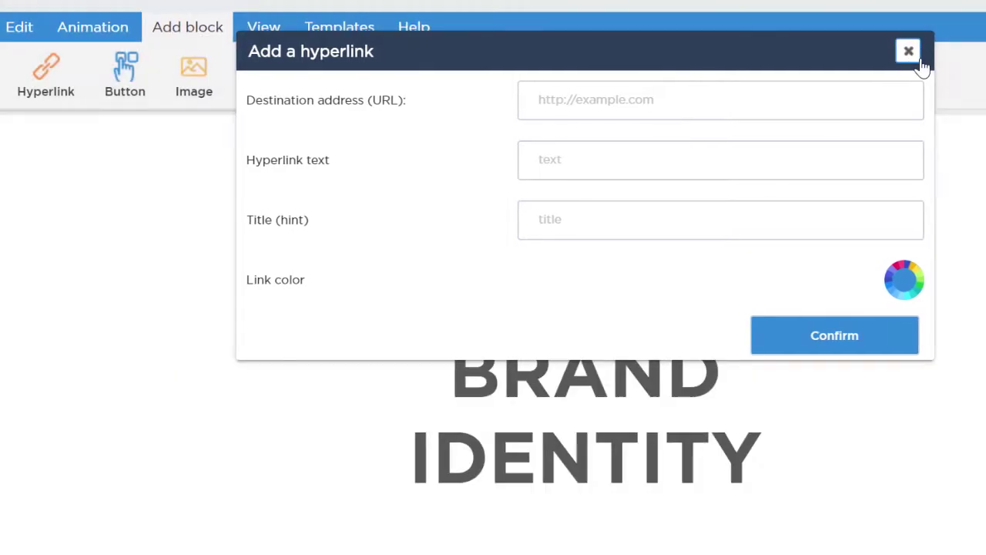
click(931, 51)
click(216, 73)
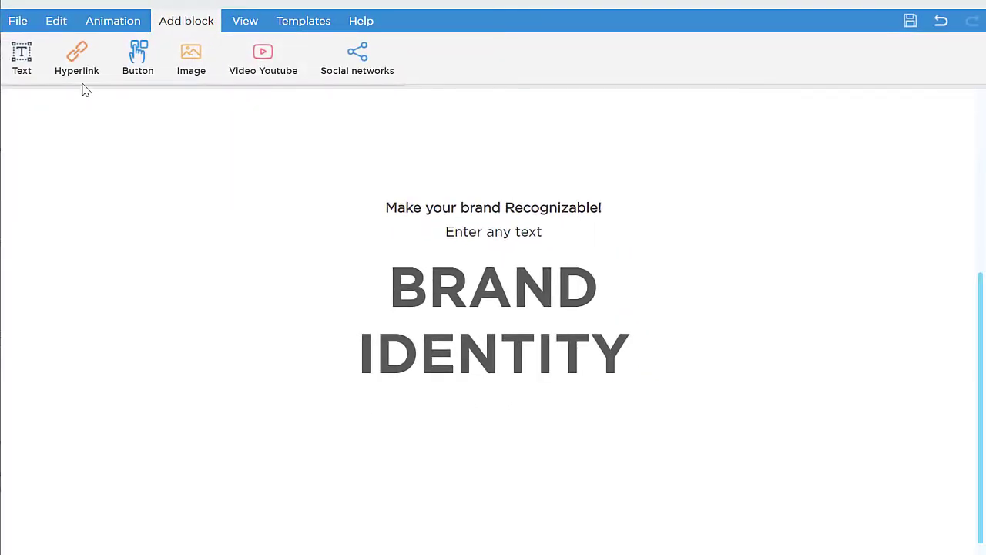
click(141, 58)
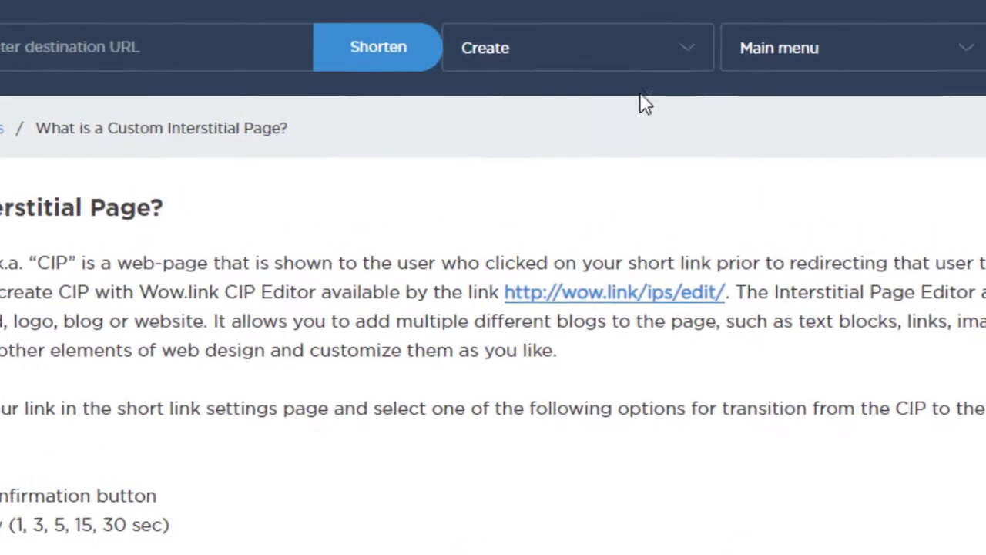
- Create a new interstitial page from the "Instagram White" template
click(645, 64)
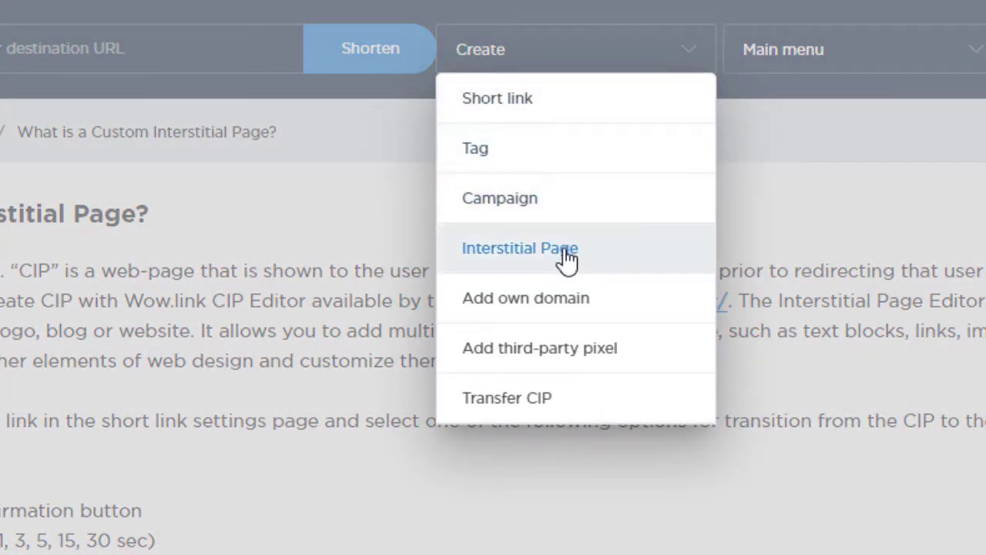
click(567, 251)
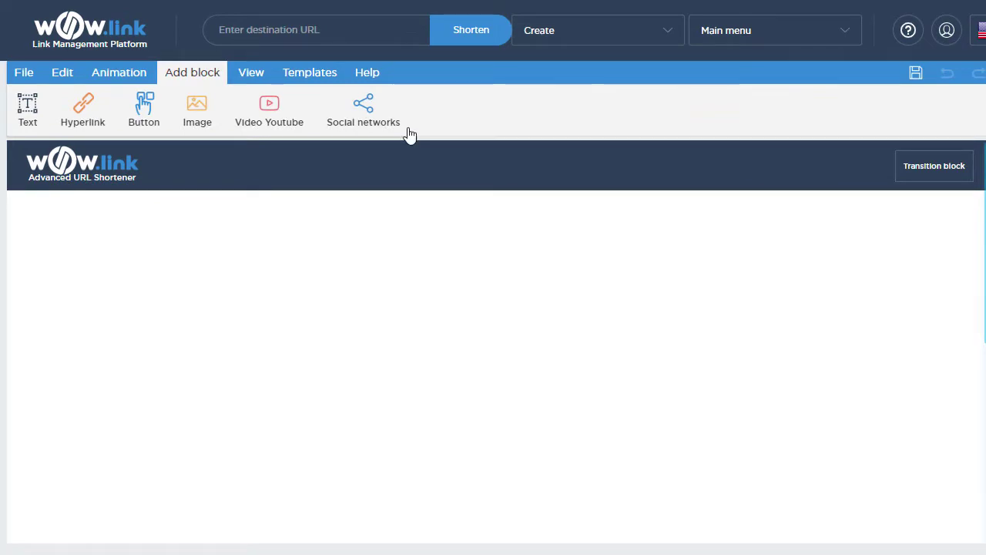
click(316, 77)
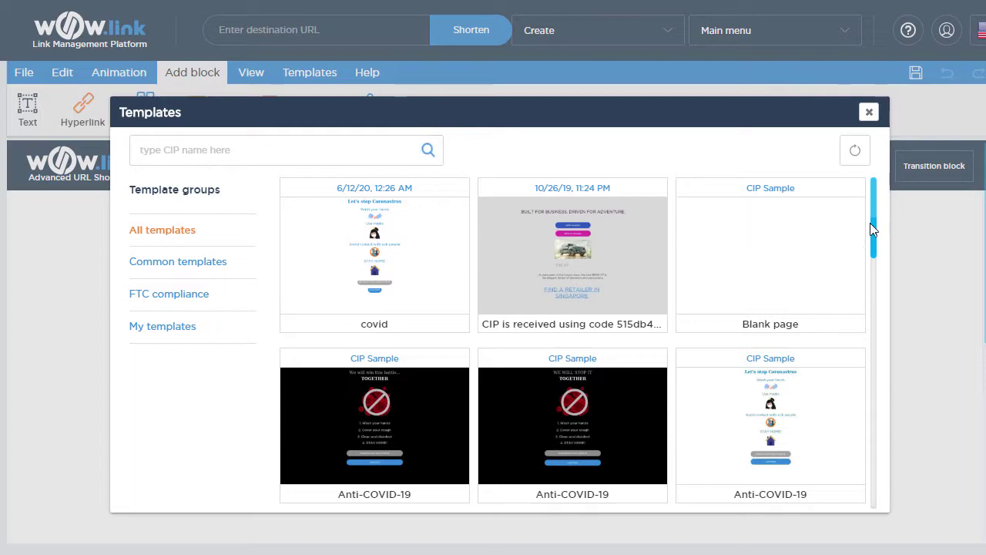
drag(874, 222, 900, 383)
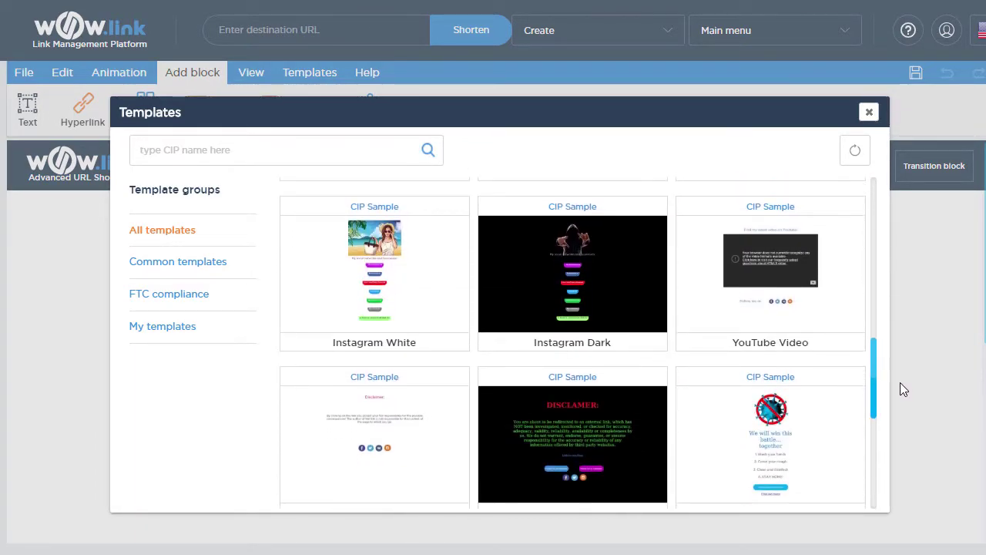
mouse_move(401, 301)
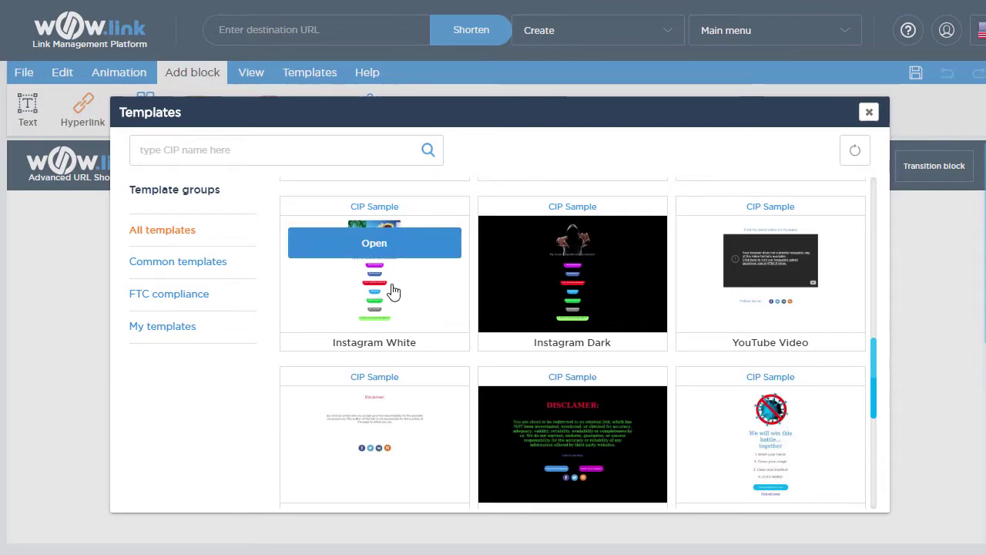
click(374, 244)
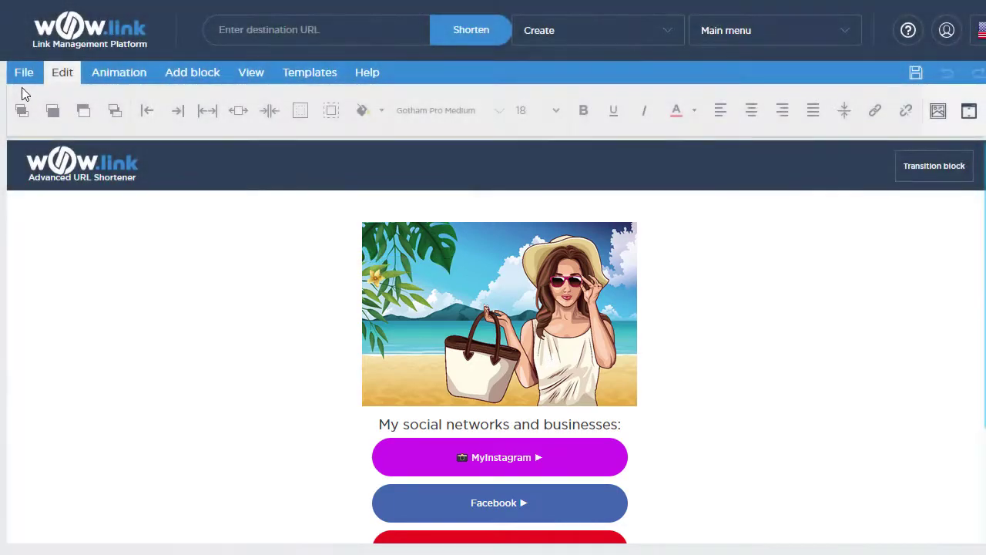
- Try out the block alignment options on the Facebook button: left, right and back to the page centre
click(23, 78)
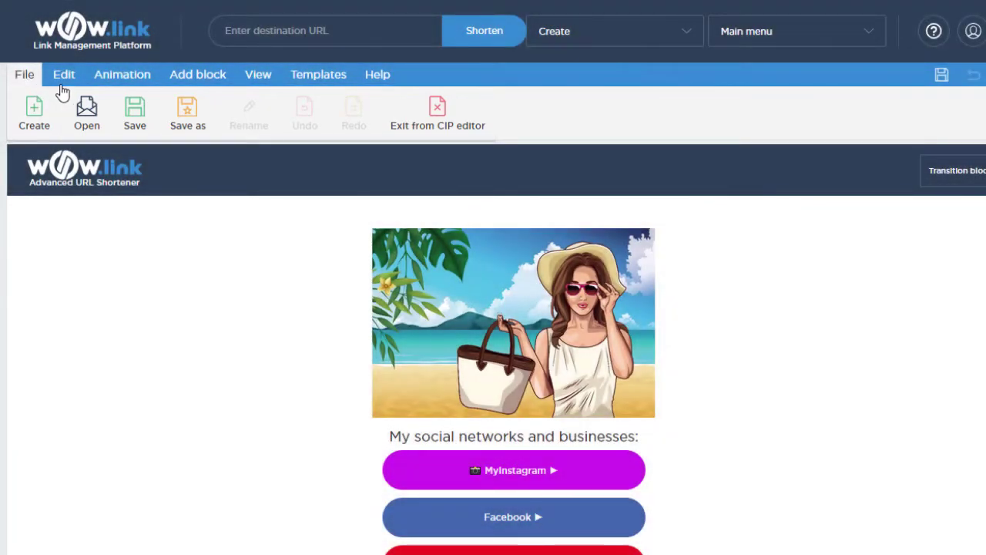
click(64, 77)
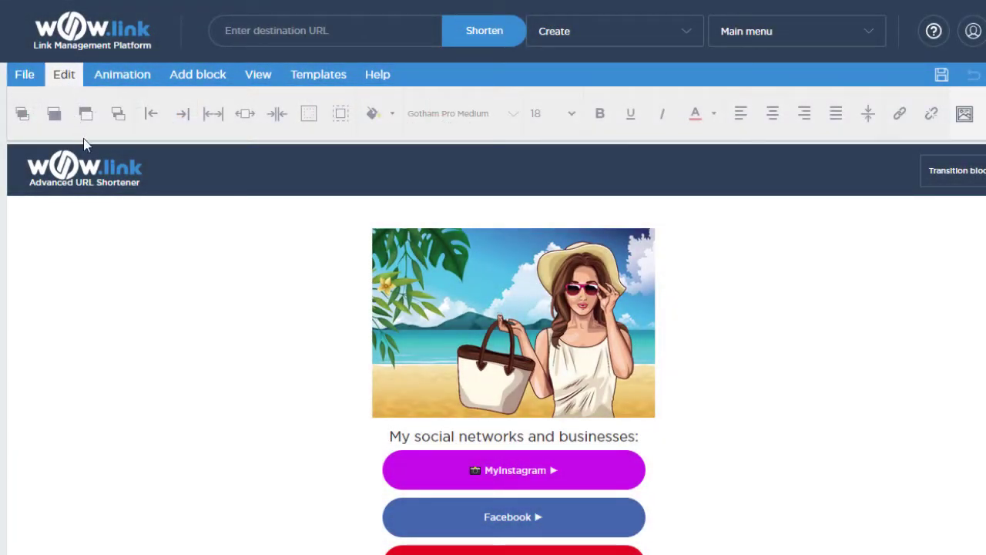
click(506, 529)
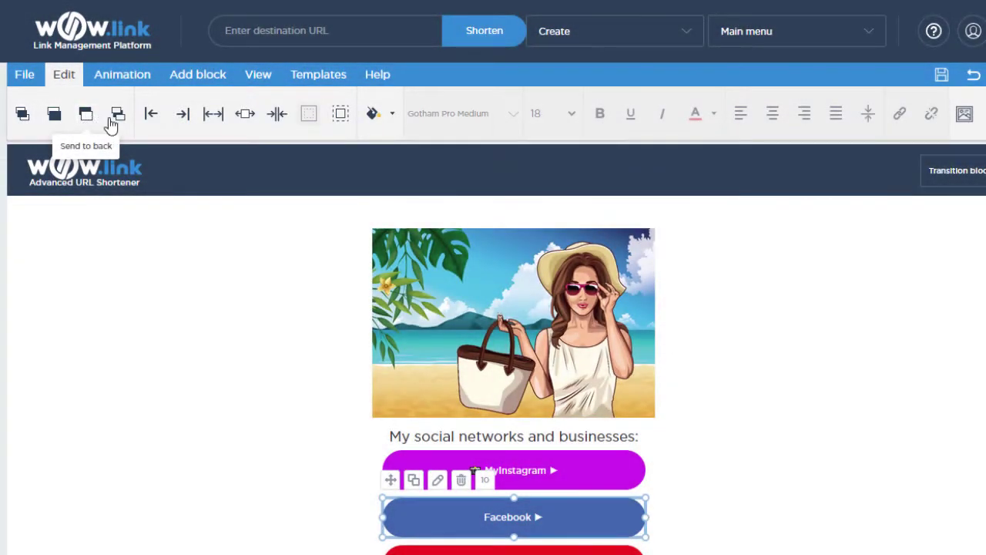
click(152, 117)
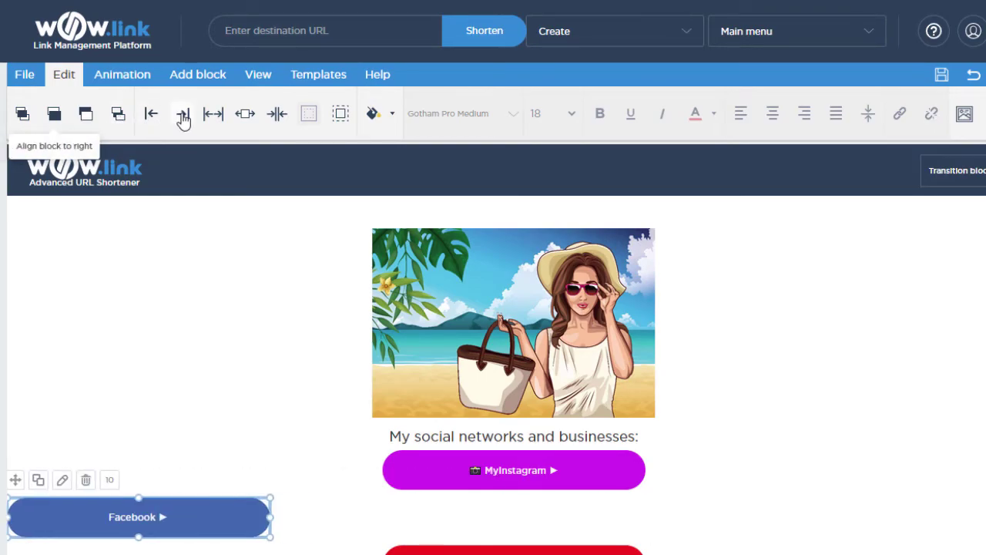
click(183, 117)
click(219, 117)
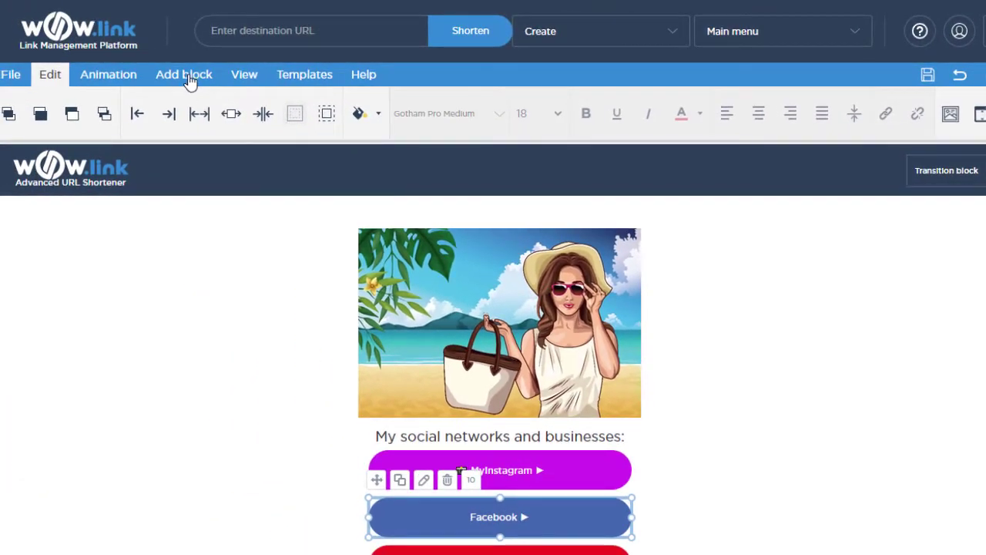
- Show the grid and the ruler on the interstitial page canvas
click(189, 77)
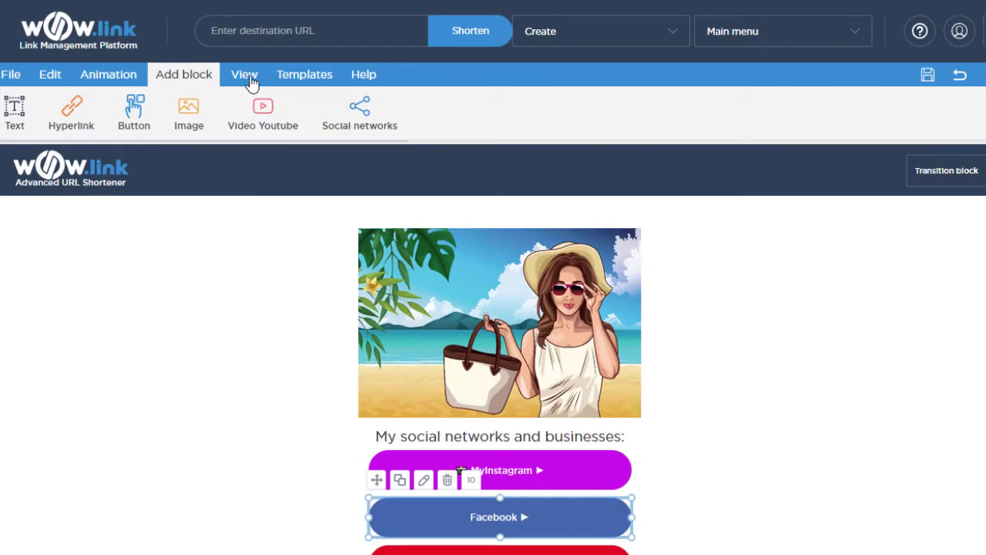
click(249, 82)
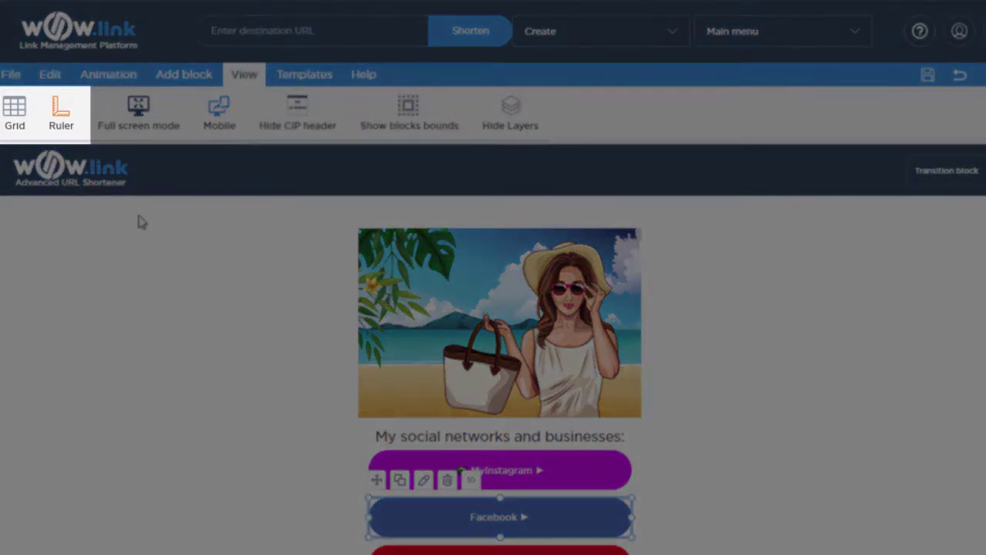
click(19, 113)
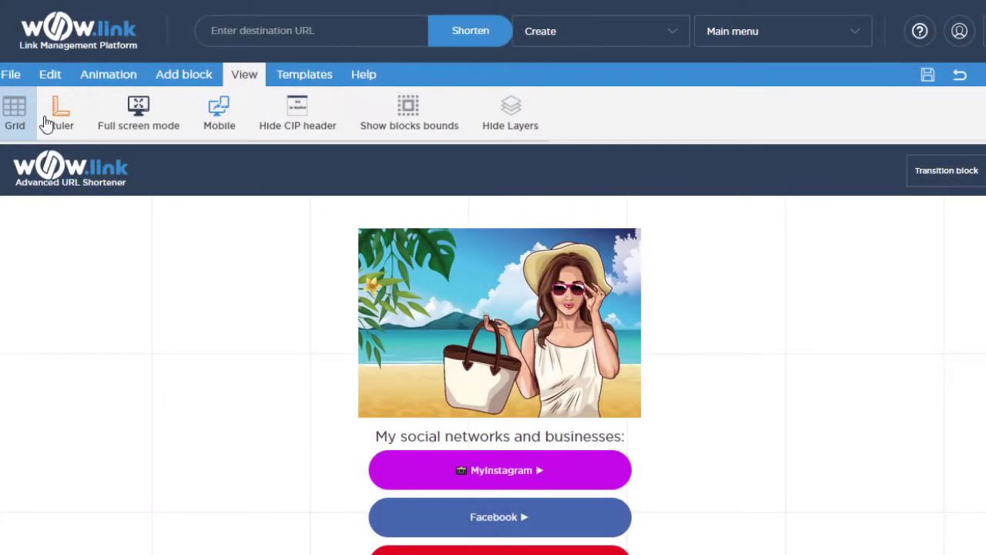
click(63, 118)
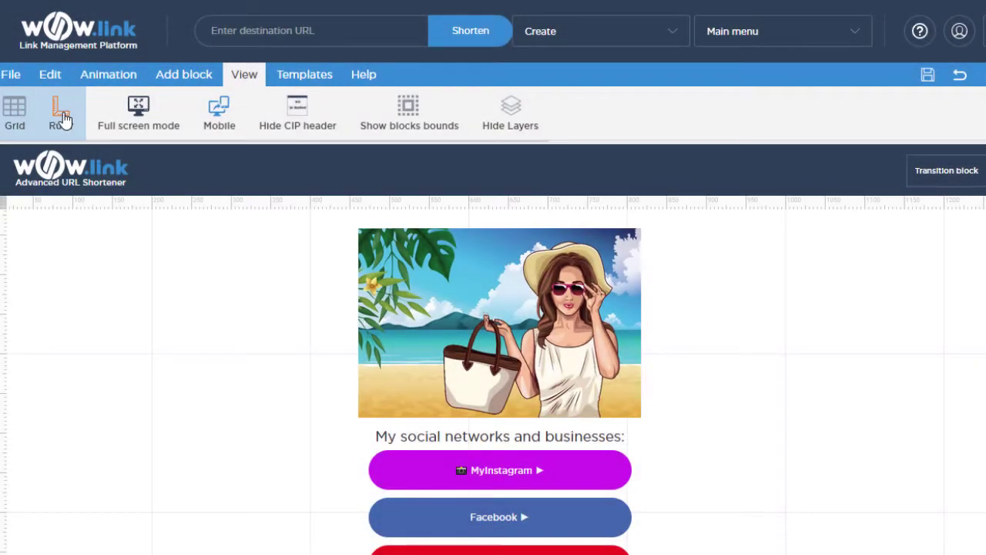
- Bring up the animation options for the MyInstagram button block
click(120, 79)
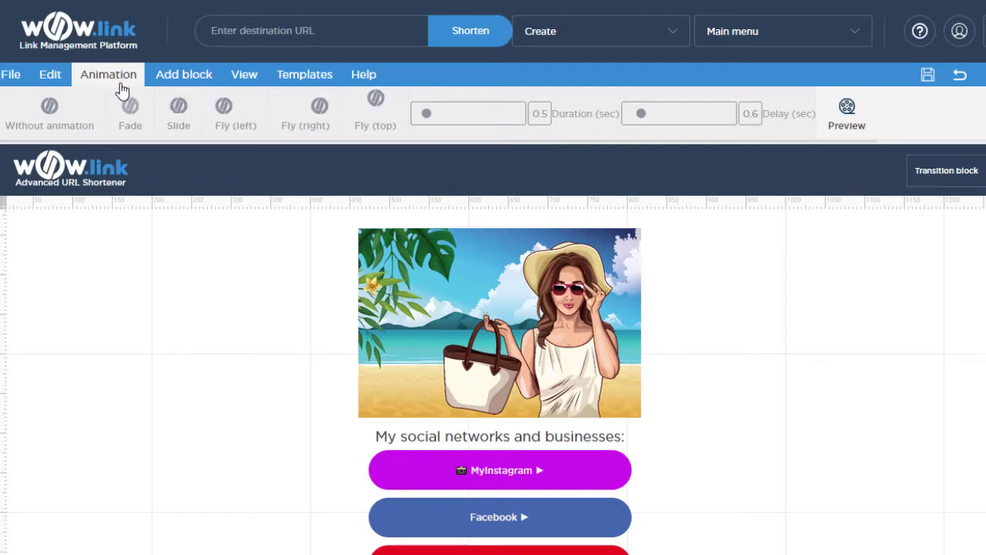
click(496, 479)
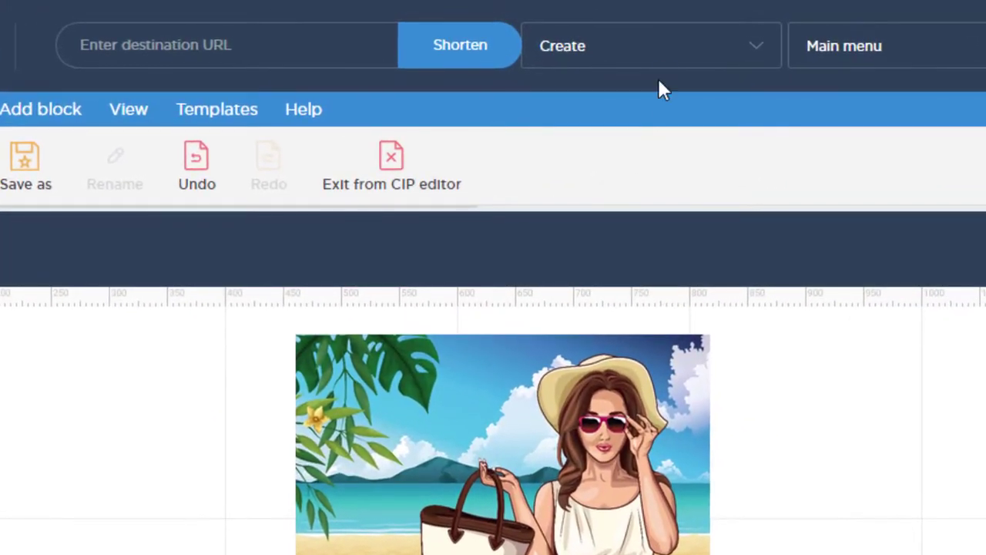
- Generate and copy a link for transferring the "covid" interstitial page to another user
click(667, 56)
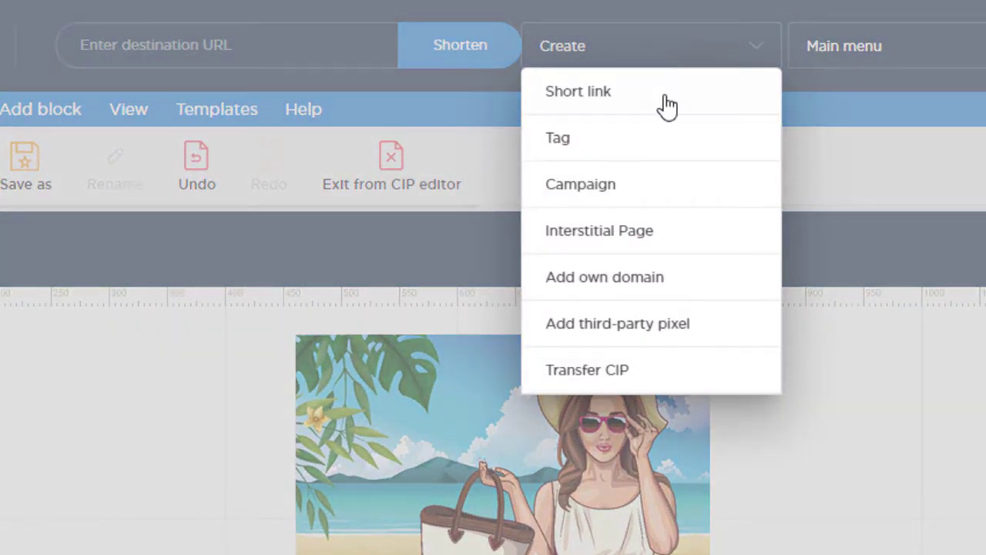
click(588, 373)
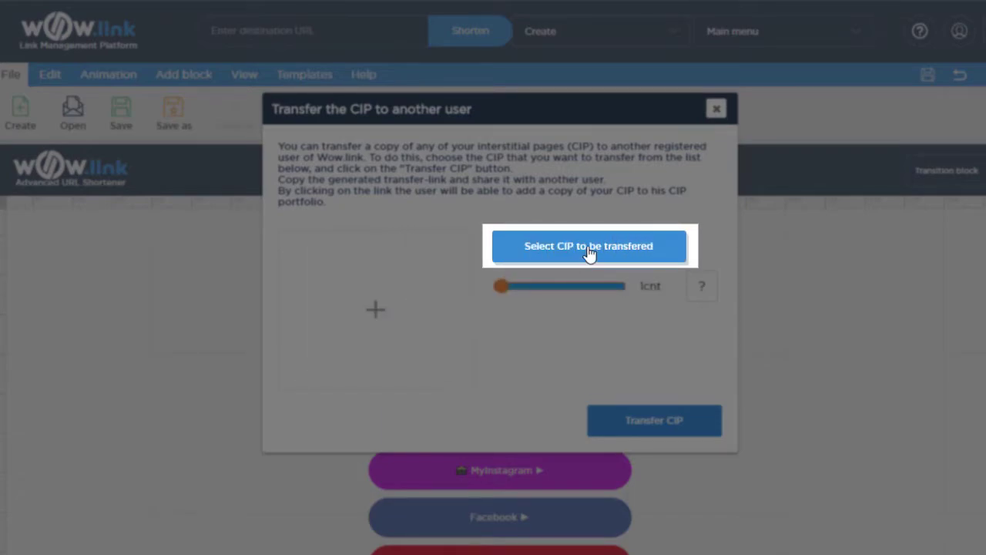
click(597, 254)
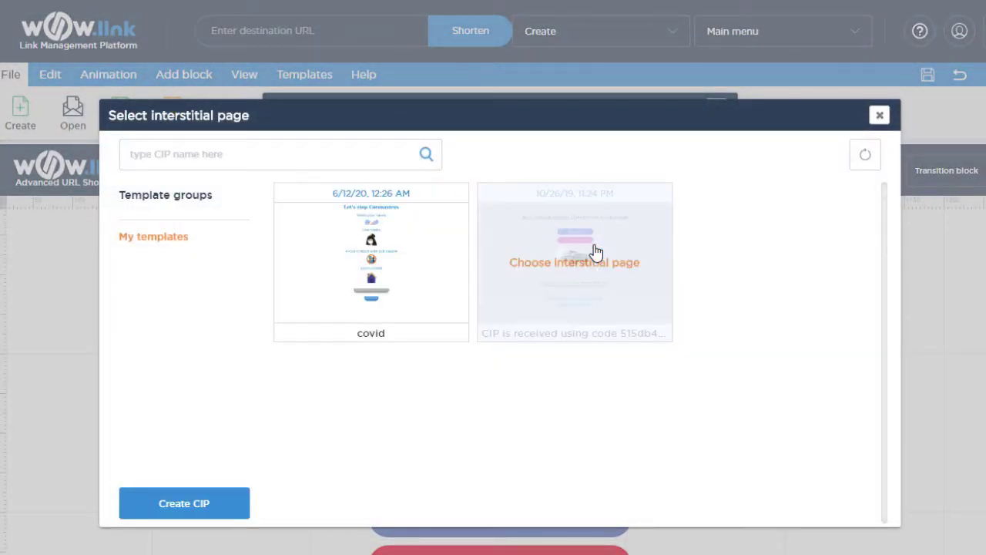
click(410, 286)
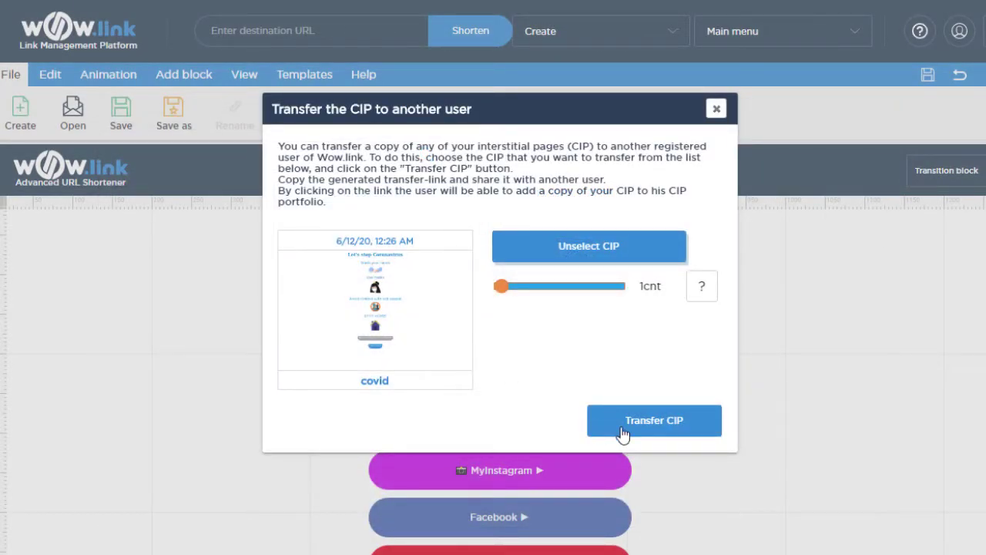
click(676, 430)
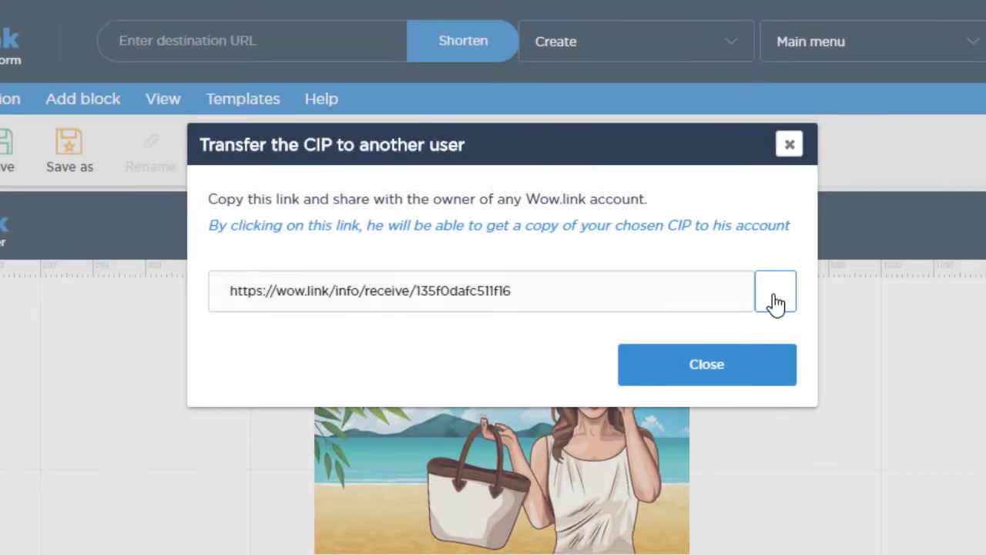
click(724, 365)
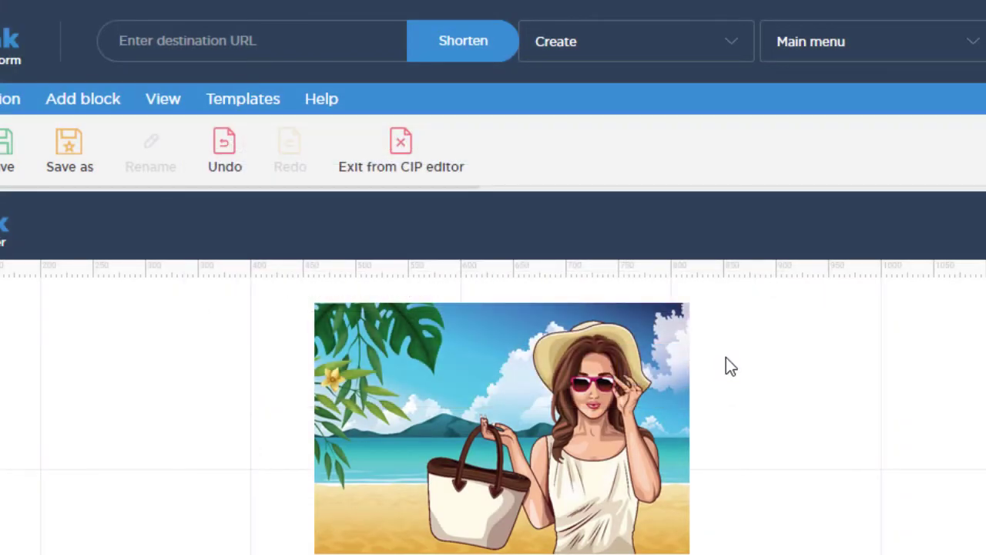